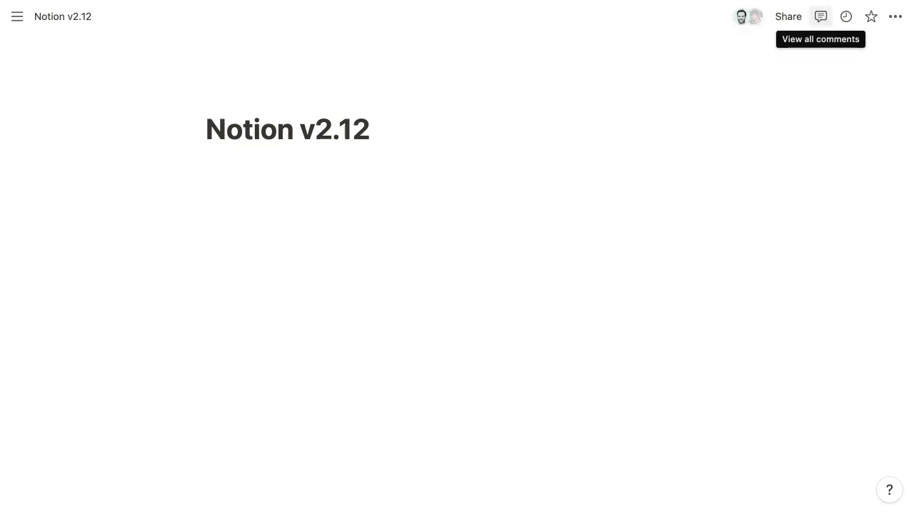
View all comments on the Notion v2.12 page and check the filter choices for open and resolved comments.
left_click(823, 20)
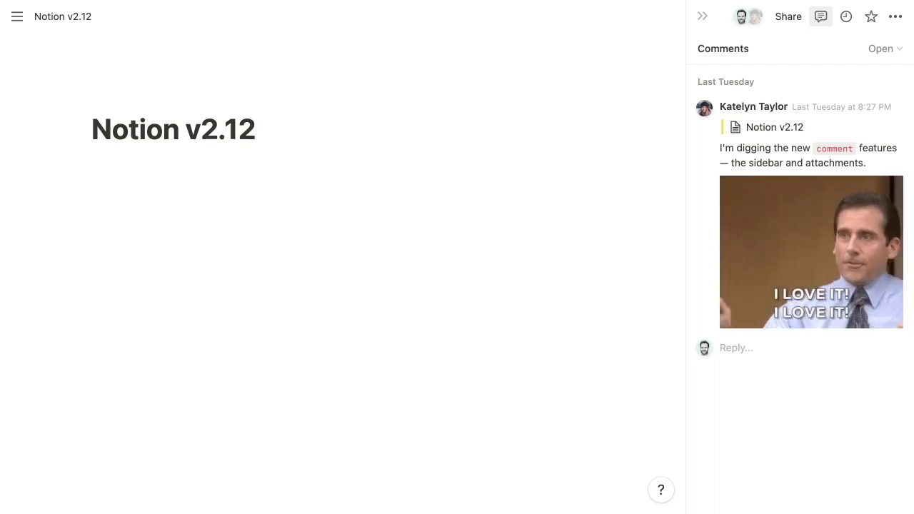
mouse_move(807, 117)
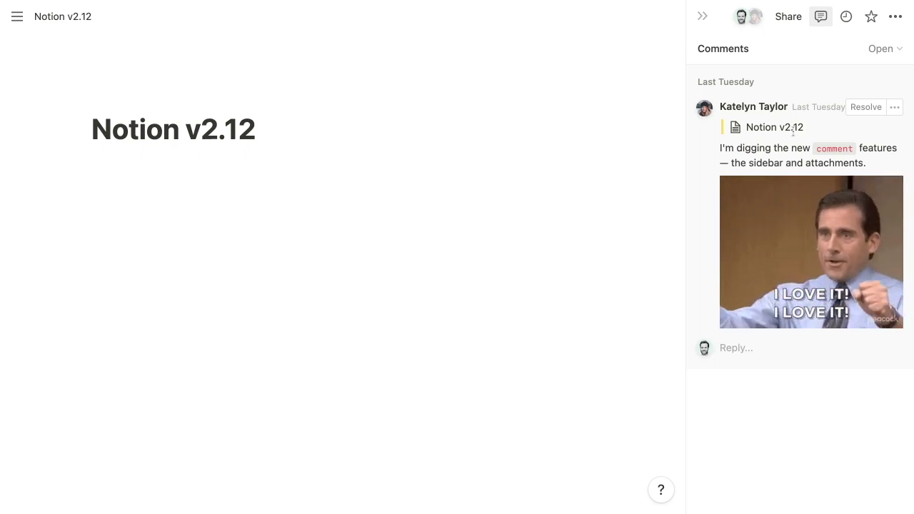
left_click(878, 50)
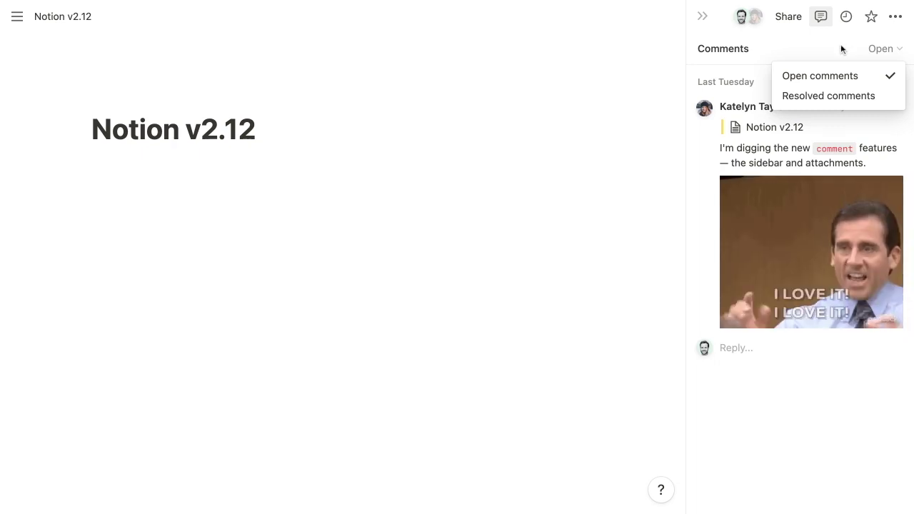
left_click(765, 302)
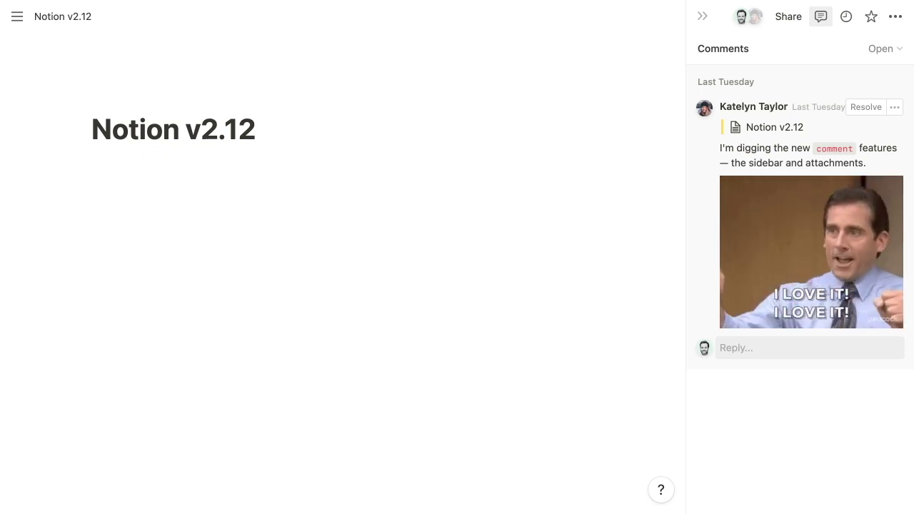
Reply to the page comment with "Same. Huge productivity boosts already." and an attached image of a man at a computer.
left_click(807, 348)
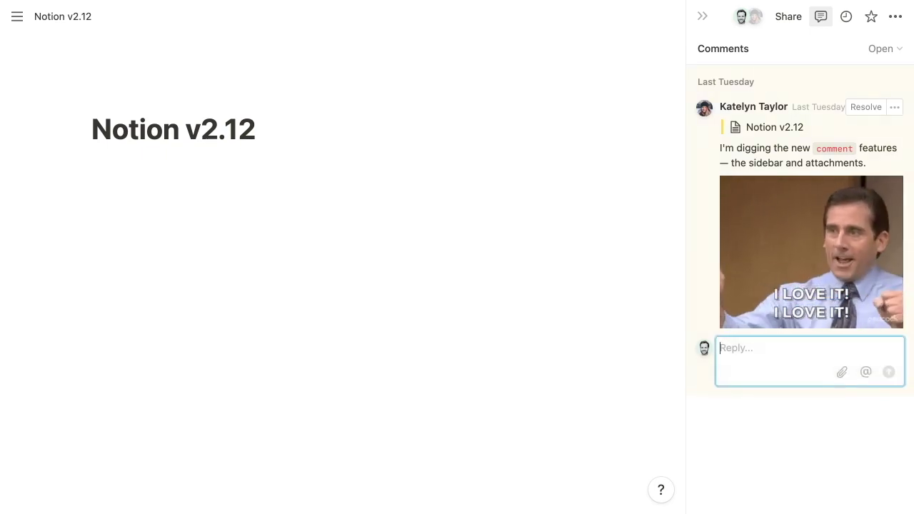
type("Same. Huge productivity boosts already.")
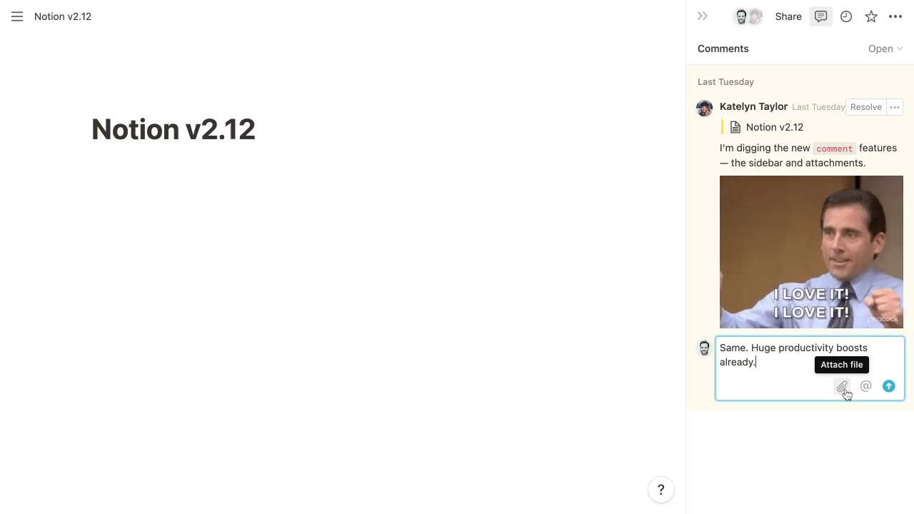
key("Return")
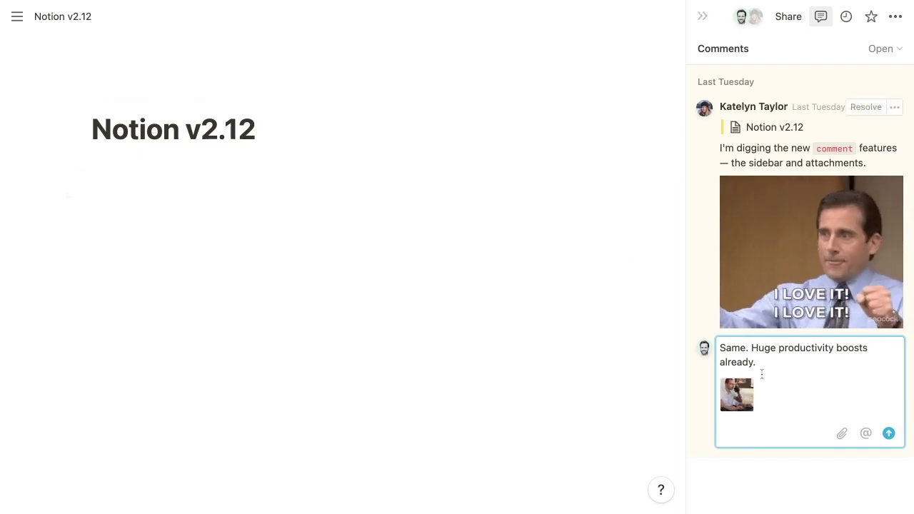
left_click(890, 436)
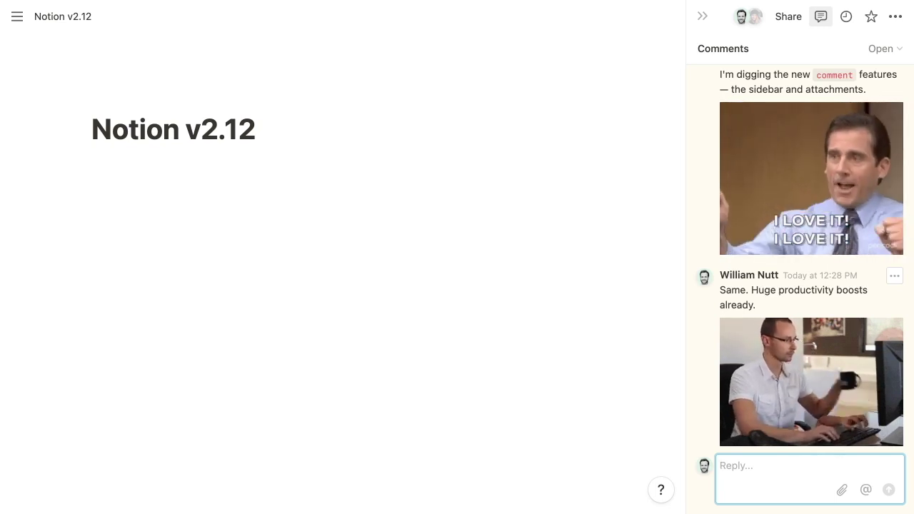
View the available options for the new reply and close the comments sidebar.
left_click(896, 281)
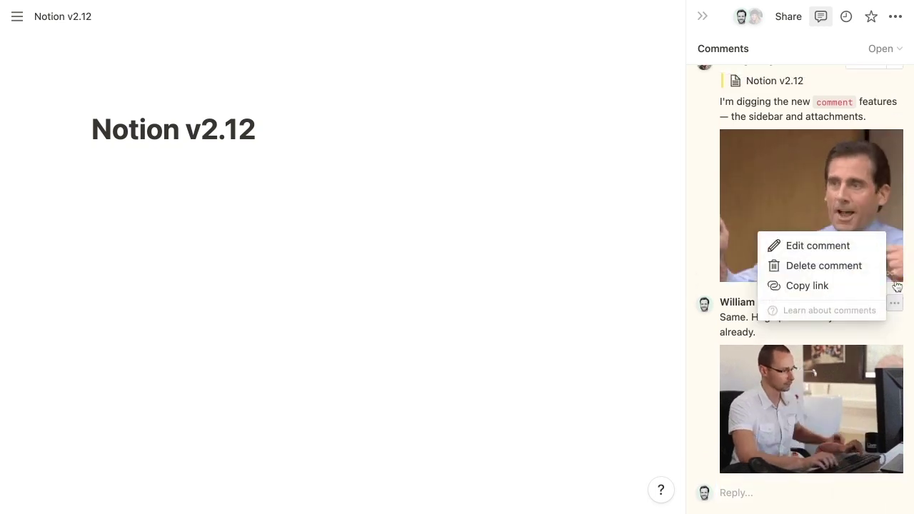
left_click(853, 289)
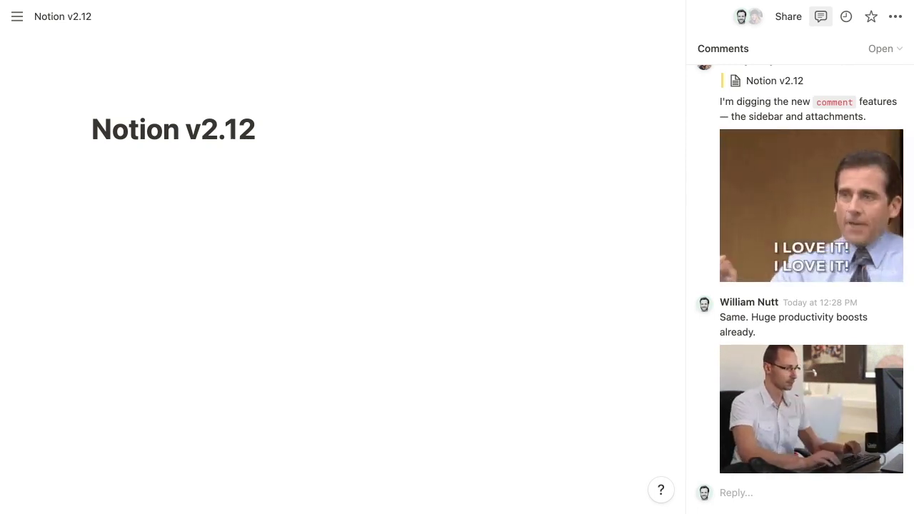
left_click(821, 19)
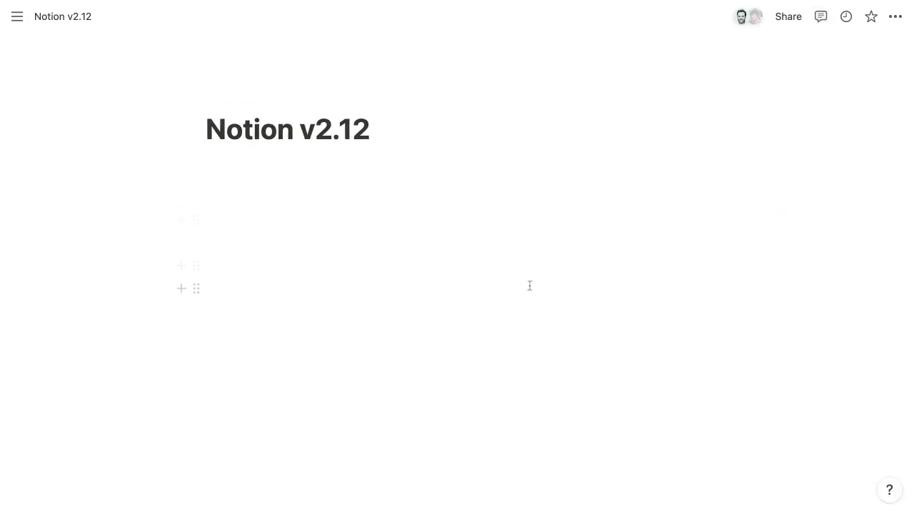
Copy the two-column block with the ship image and "Lorem ipsum dolor sit." text into the expanded Toggle.
scroll(530, 286, "down", 5)
scroll(529, 286, "down", 7)
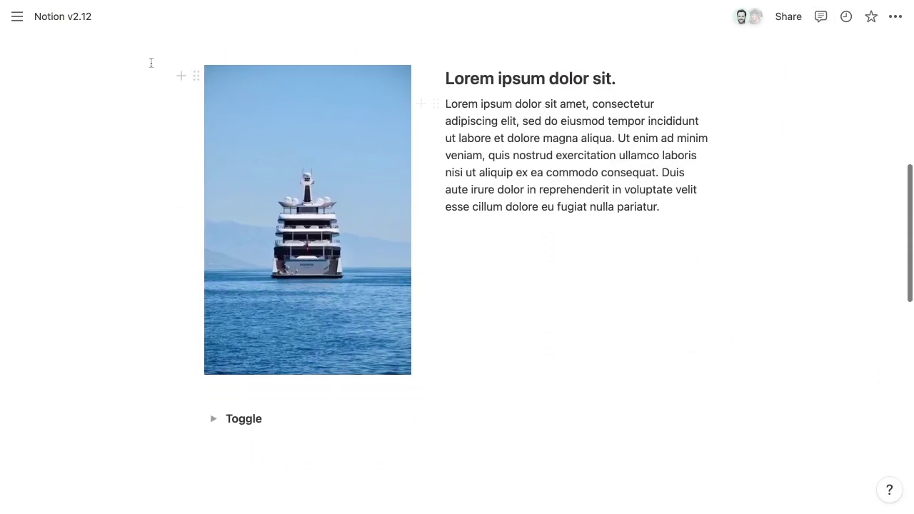
left_click_drag(139, 63, 708, 234)
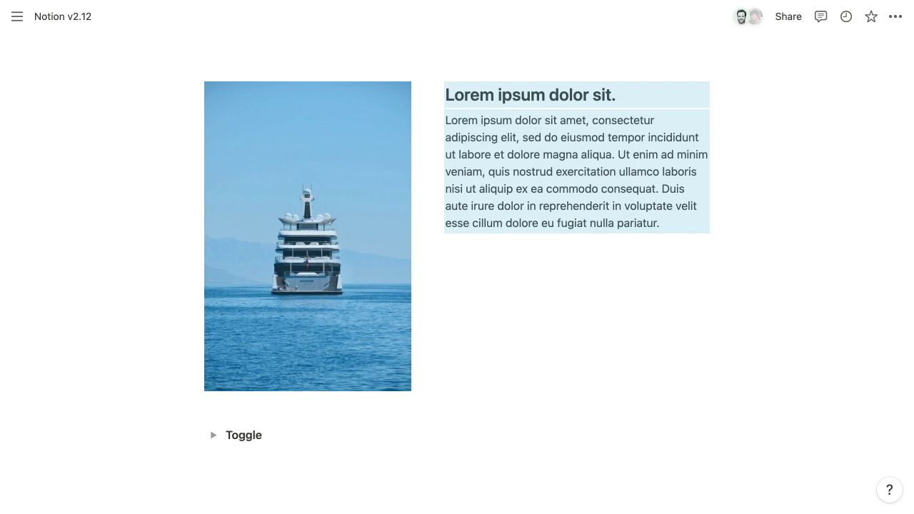
scroll(462, 224, "down", 2)
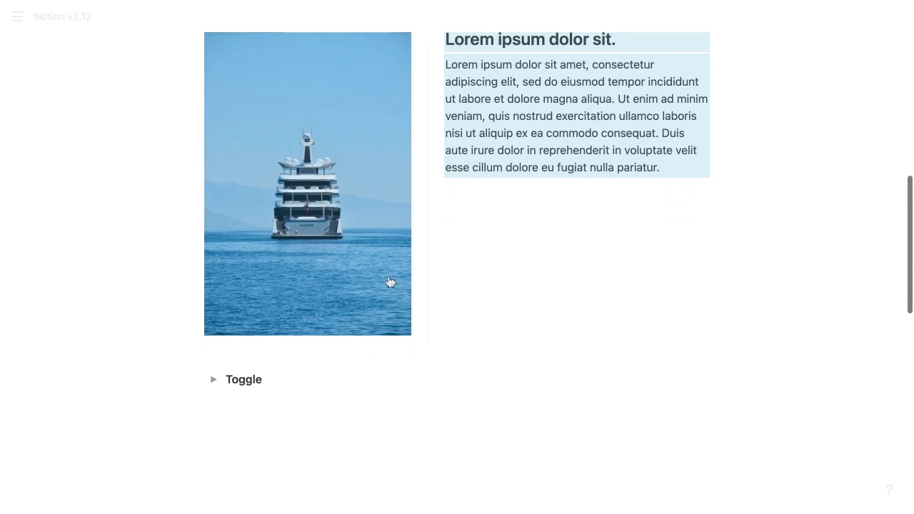
left_click(214, 380)
scroll(216, 386, "down", 1)
scroll(216, 385, "down", 1)
left_click(240, 355)
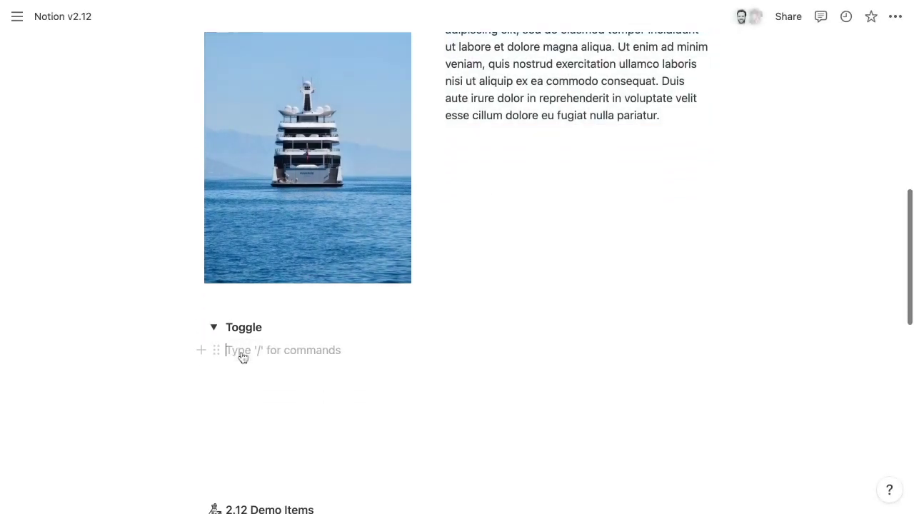
key("ctrl+v")
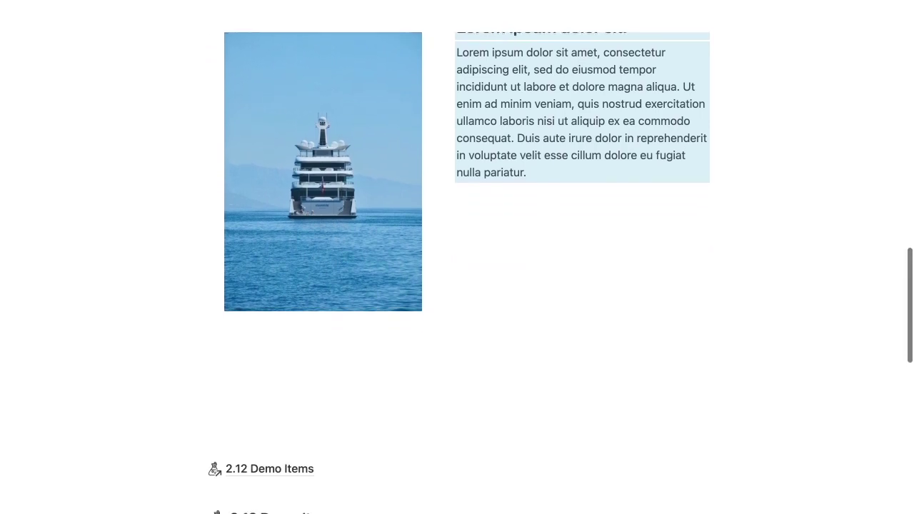
scroll(457, 257, "down", 4)
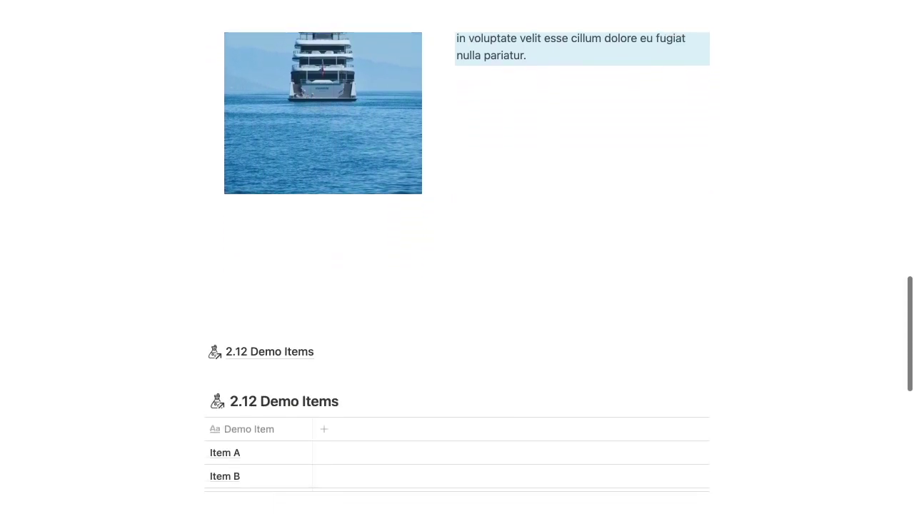
scroll(457, 257, "down", 3)
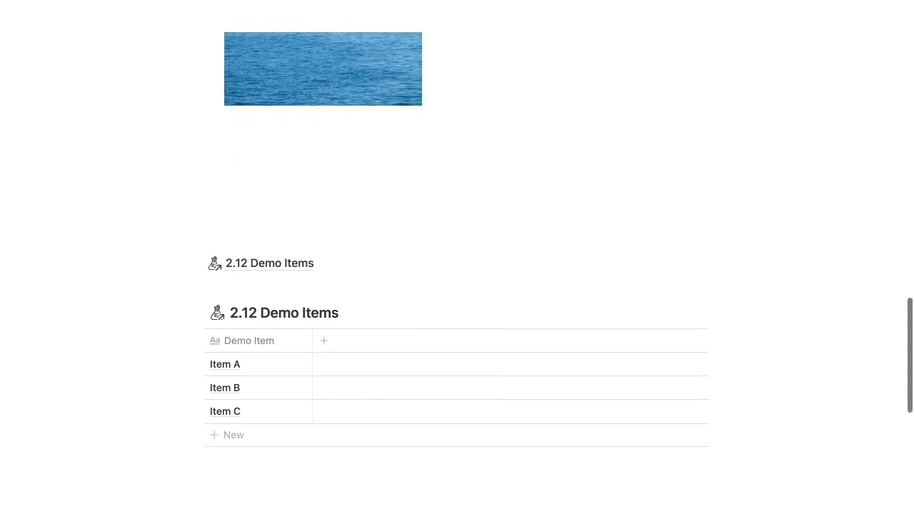
scroll(457, 257, "down", 3)
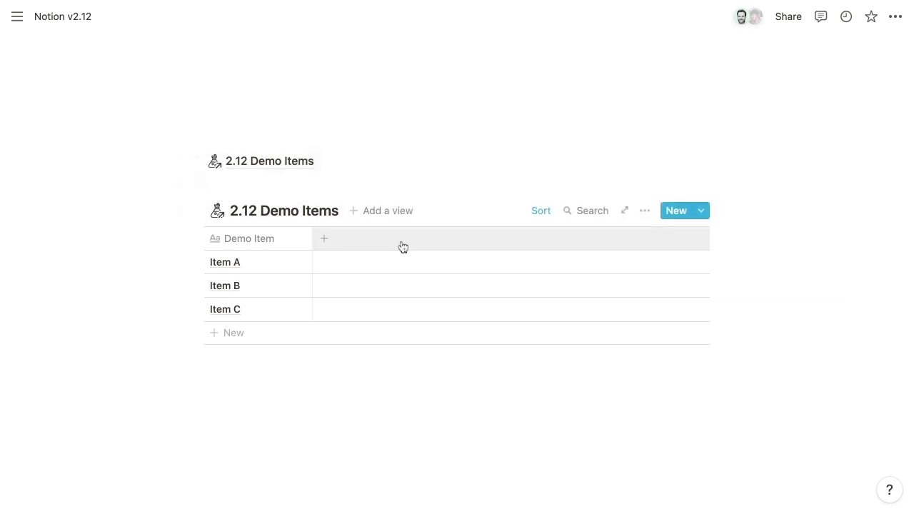
left_click(702, 215)
left_click(799, 266)
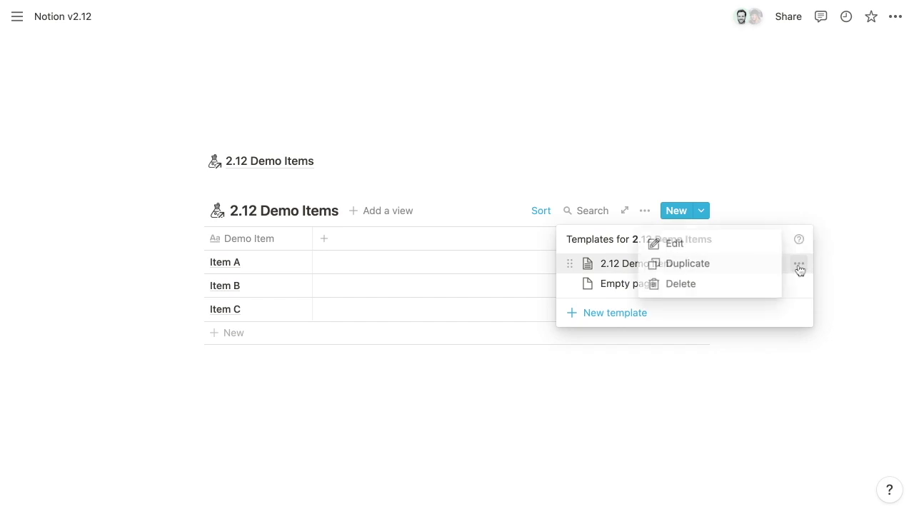
left_click(734, 245)
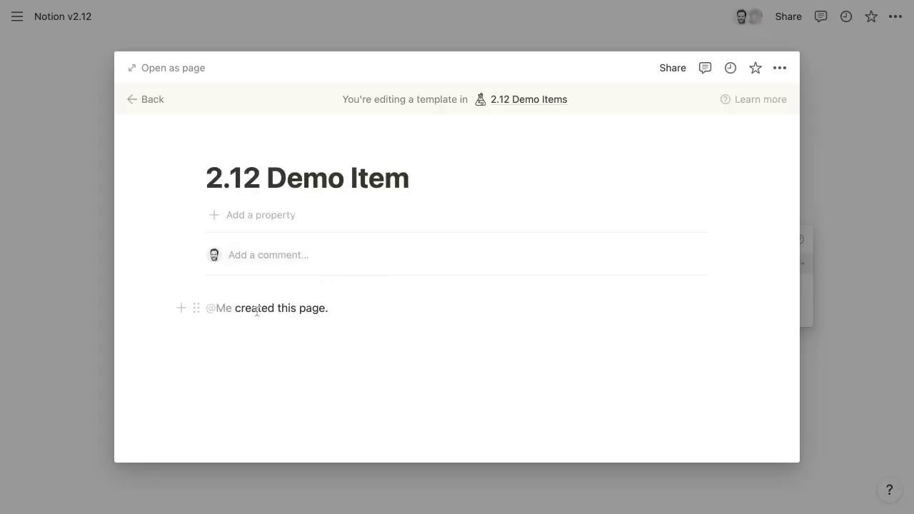
mouse_move(223, 315)
left_click(149, 99)
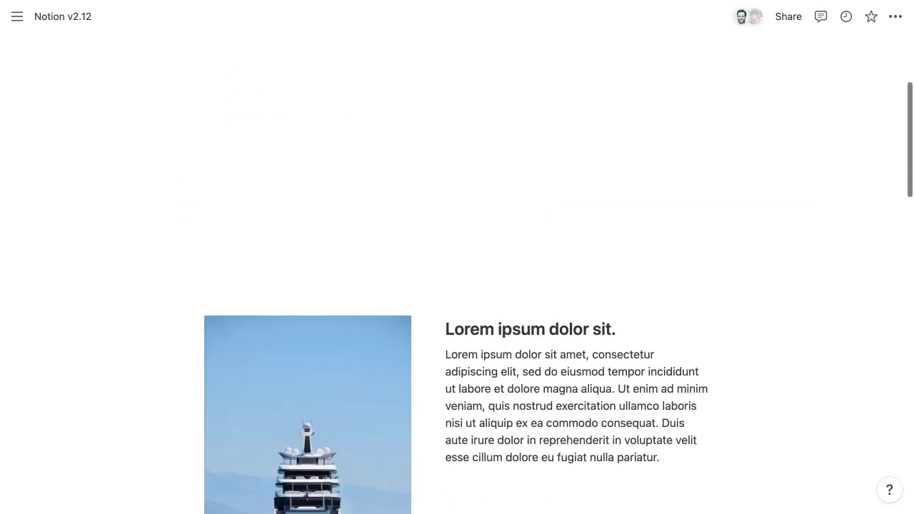
Apply the 2.12 Demo Item template to Item A in the 2.12 Demo Items table and close the item.
scroll(307, 214, "down", 4)
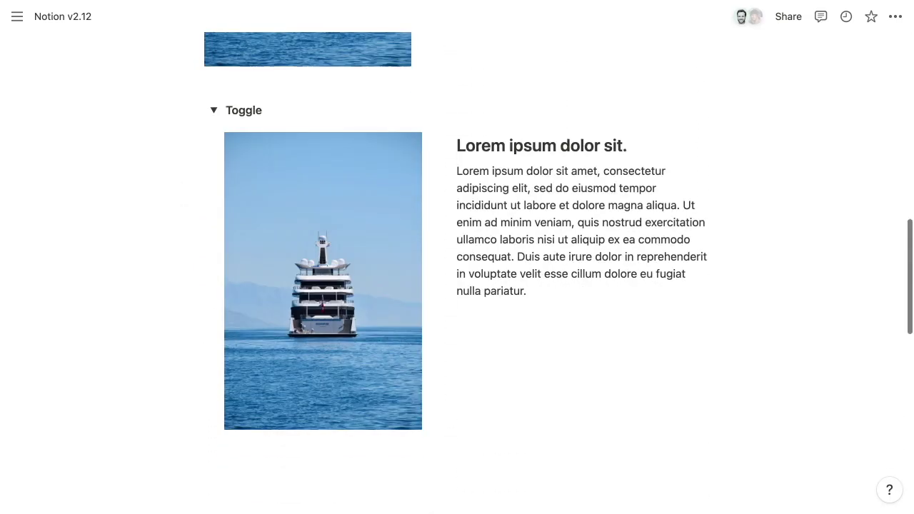
scroll(297, 289, "down", 6)
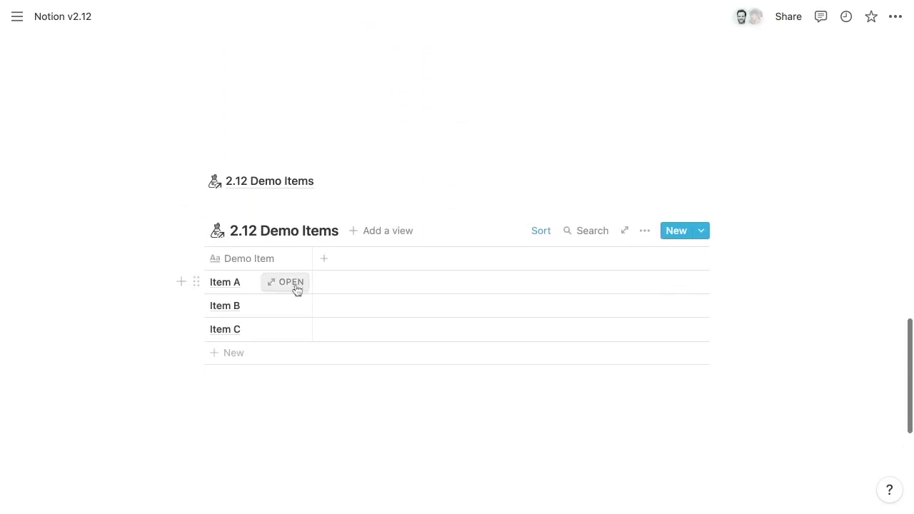
left_click(293, 283)
left_click(269, 318)
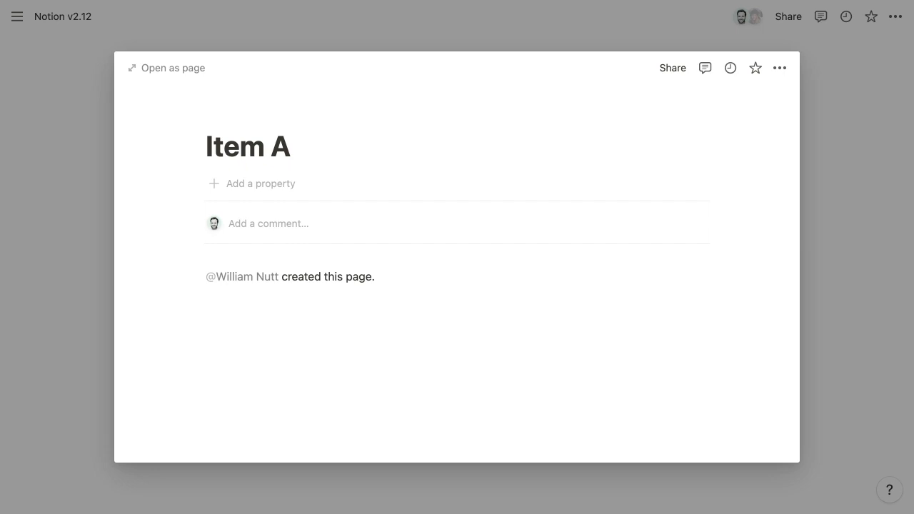
left_click(73, 137)
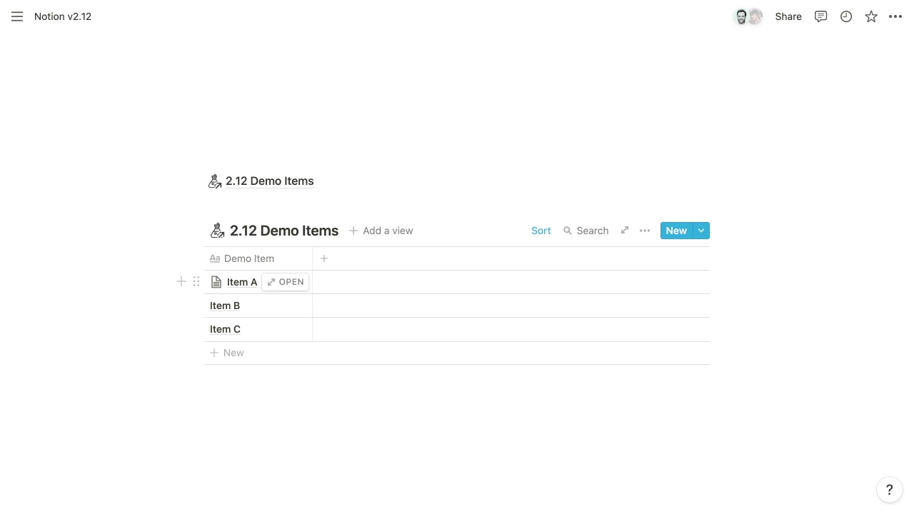
Add a Formula property to the 2.12 Demo Items table with the formula id().
left_click(324, 258)
left_click(534, 448)
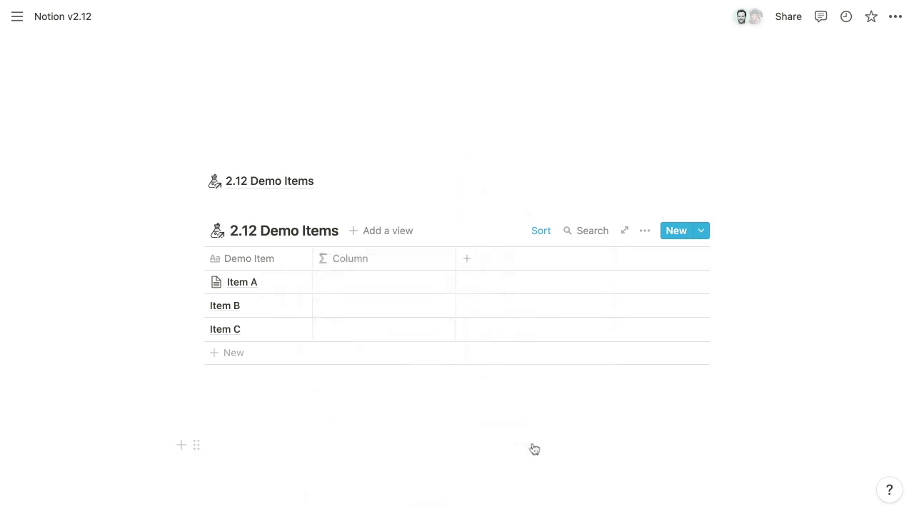
left_click(387, 284)
type("id()")
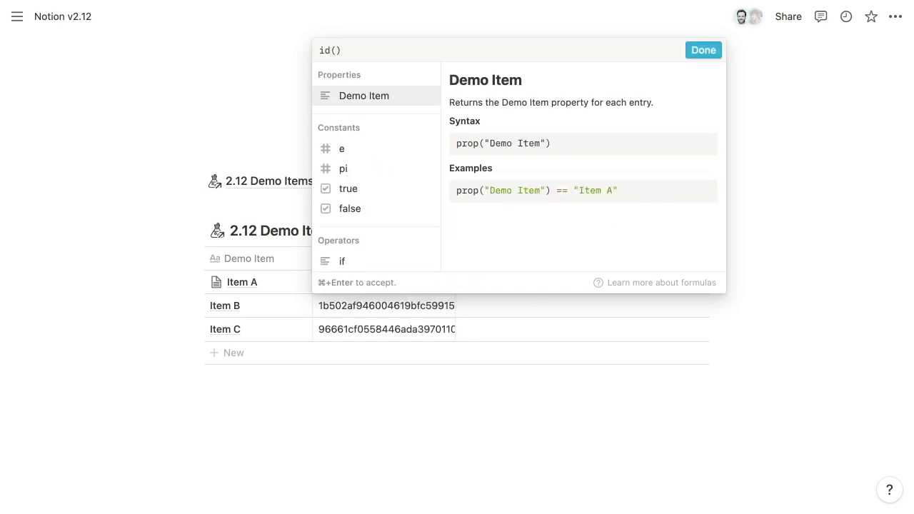
key("super+Return")
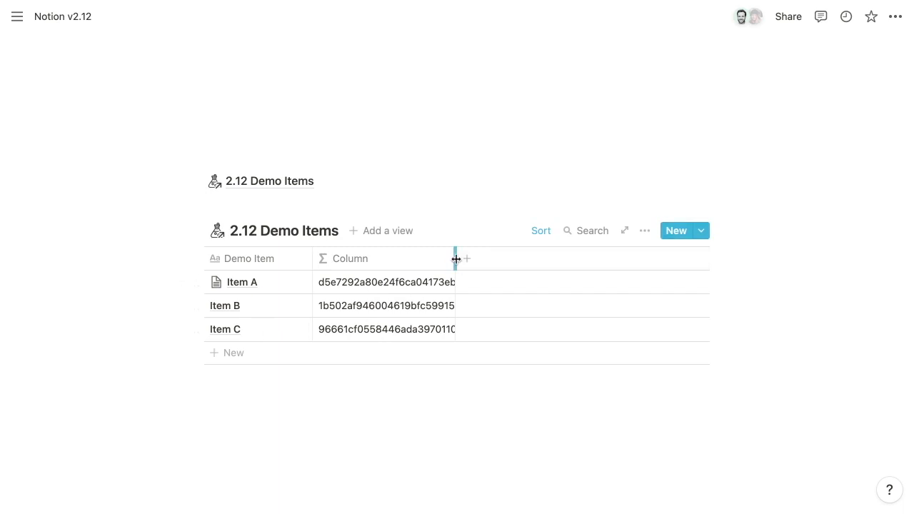
Widen the id() formula column to fit its full values and rename it ID.
left_click_drag(455, 258, 538, 259)
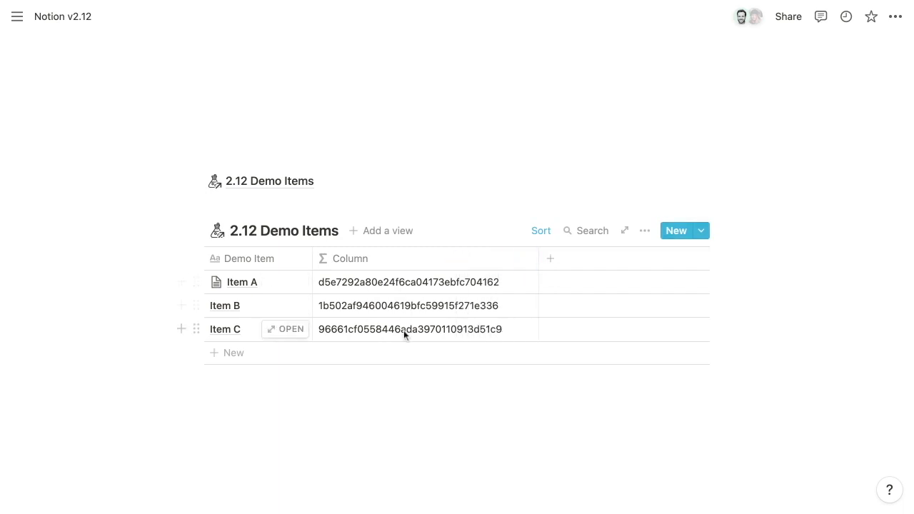
left_click(377, 259)
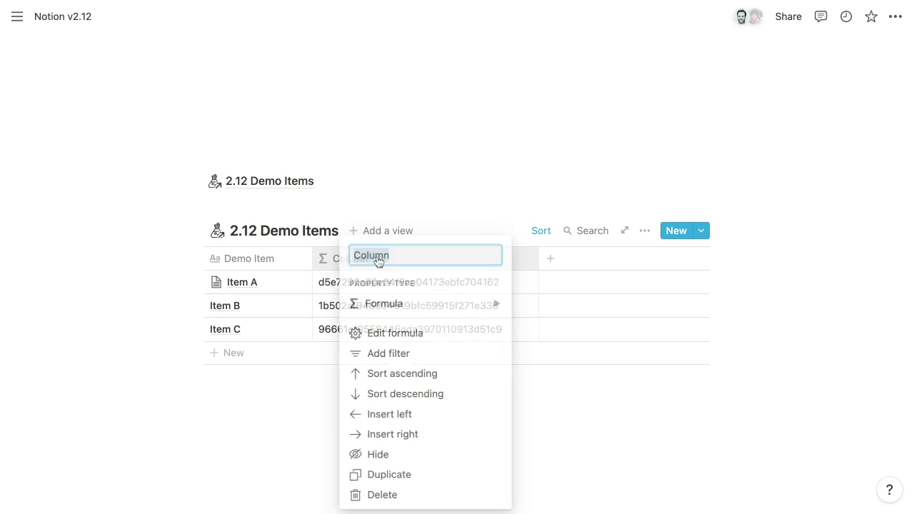
key("BackSpace")
type("ID")
key("Return")
Add a second Formula property beside the ID column and name it URL.
left_click(550, 259)
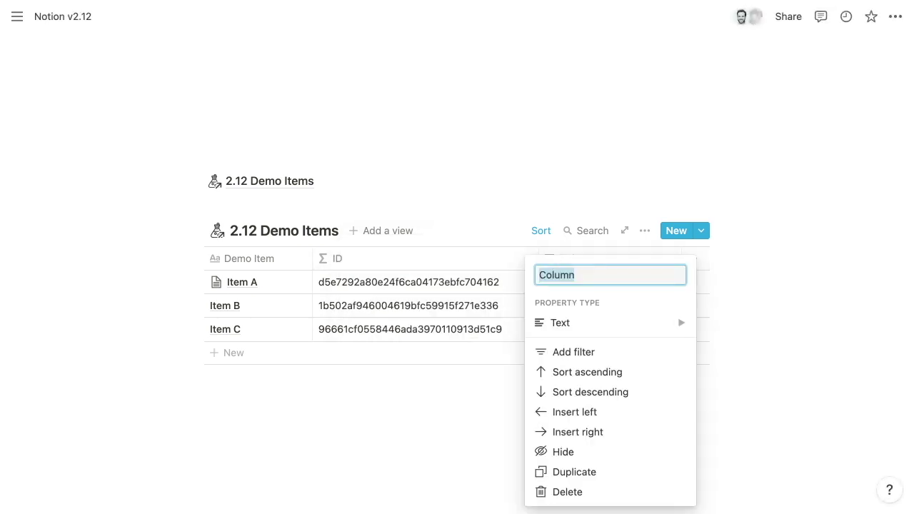
key("Escape")
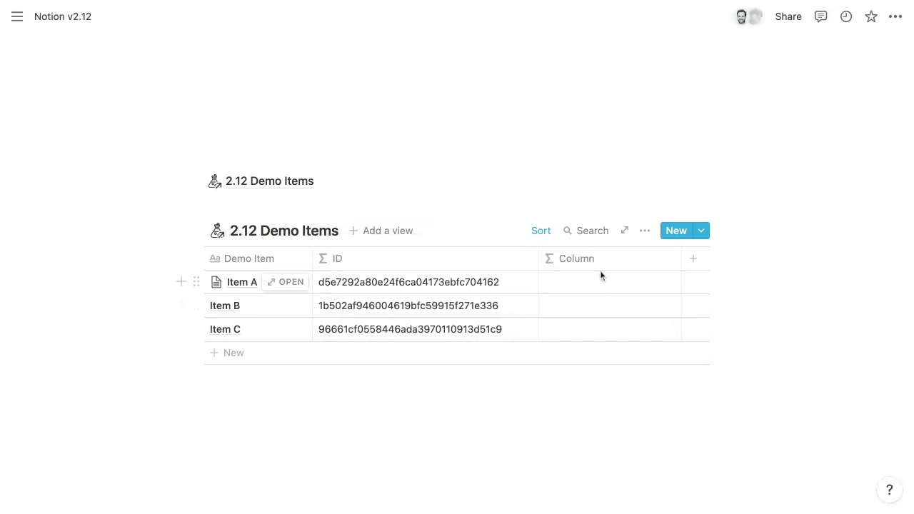
left_click(599, 269)
type("URL")
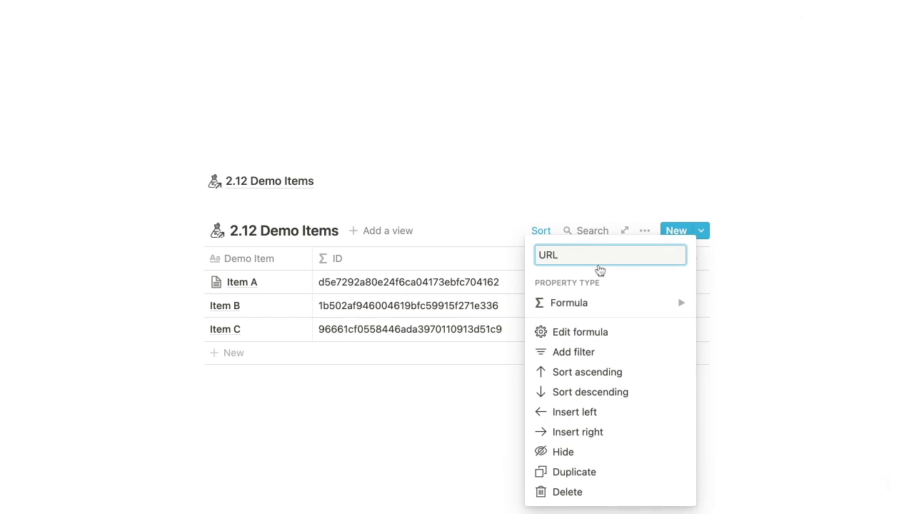
key("Return")
left_click(563, 282)
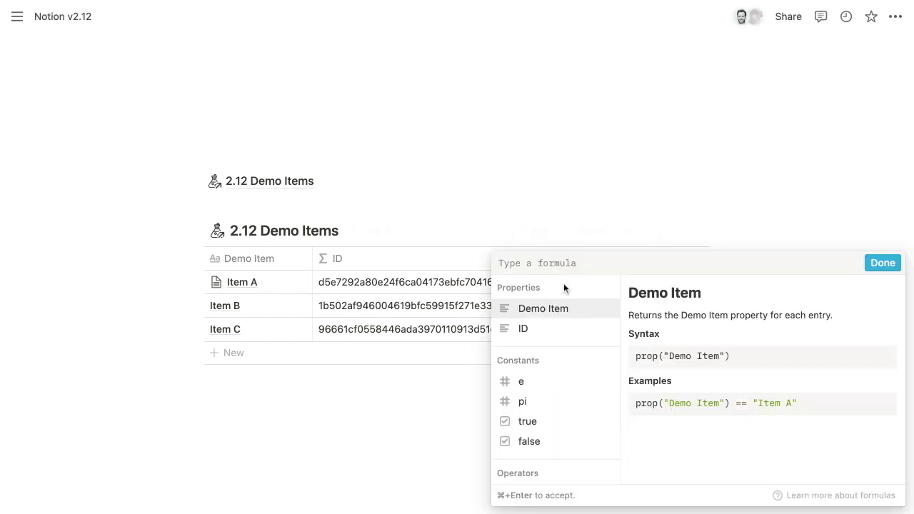
type("\"")
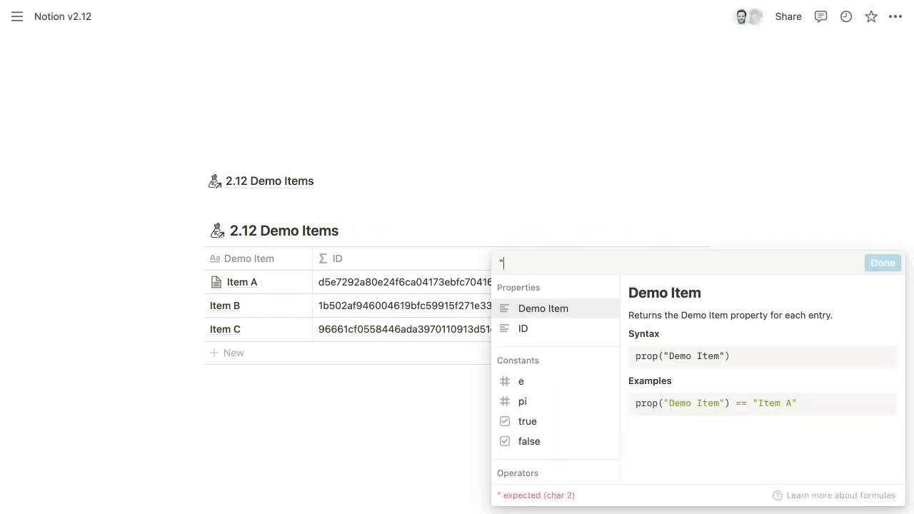
type("https://notion.so/nuttlabs/\"")
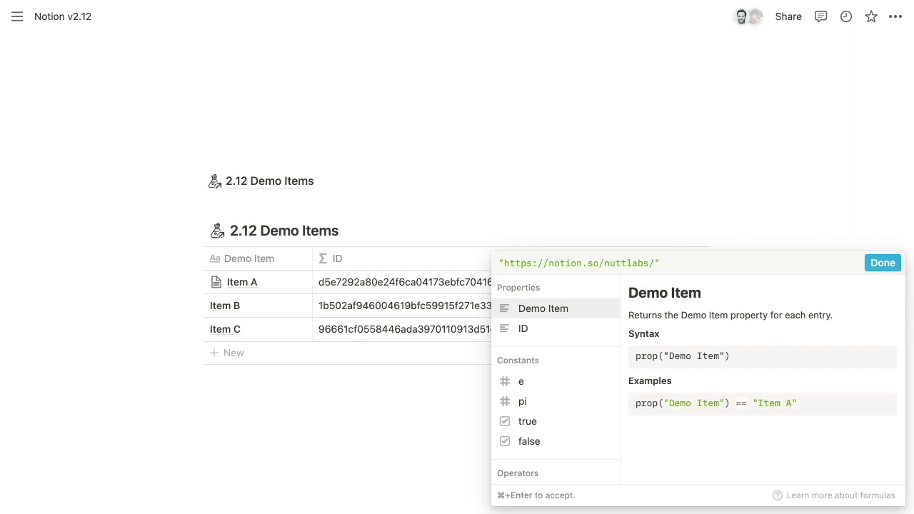
type("+ ")
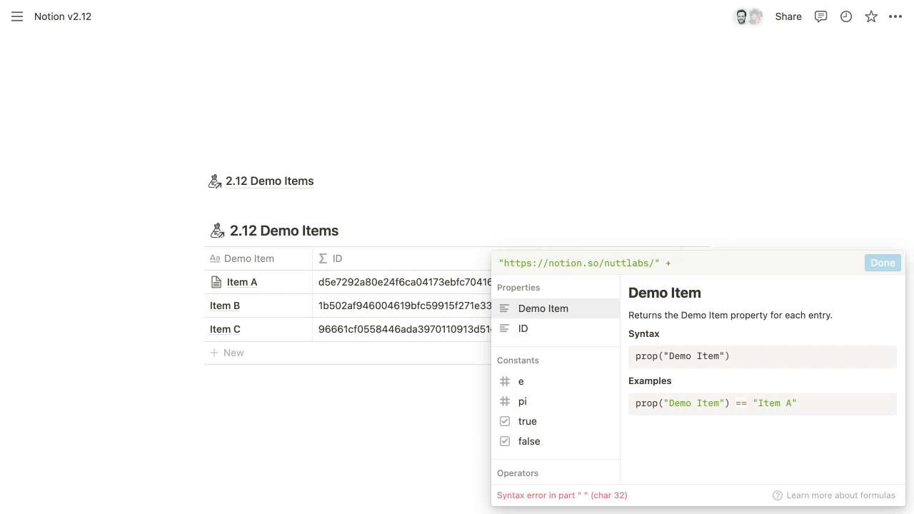
type("prop(")
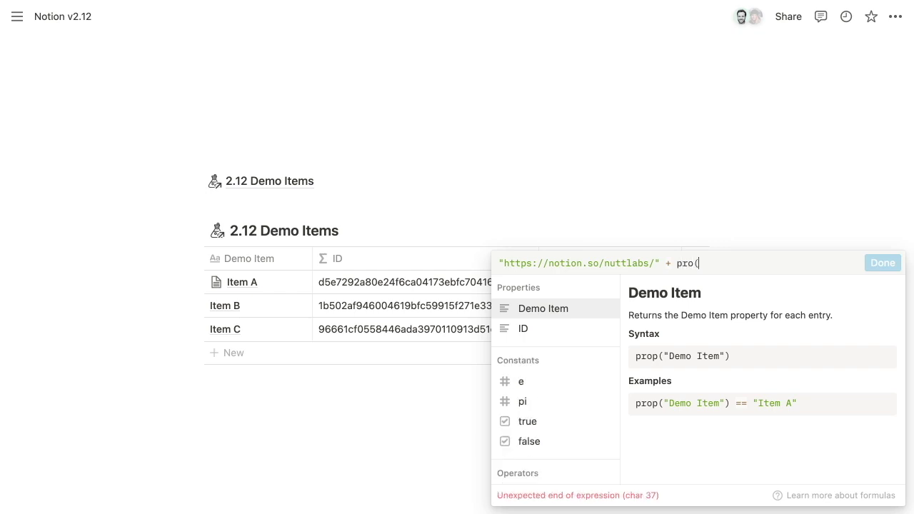
type("\"ID\")")
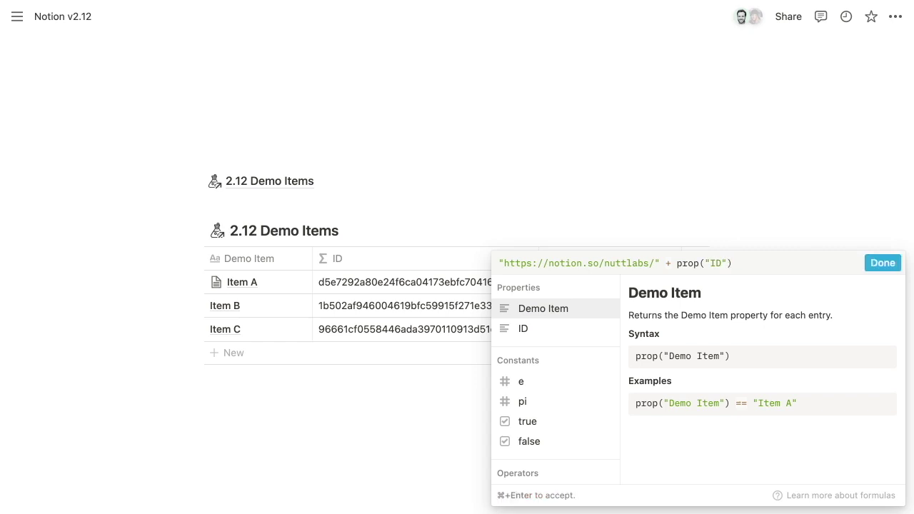
key("Return")
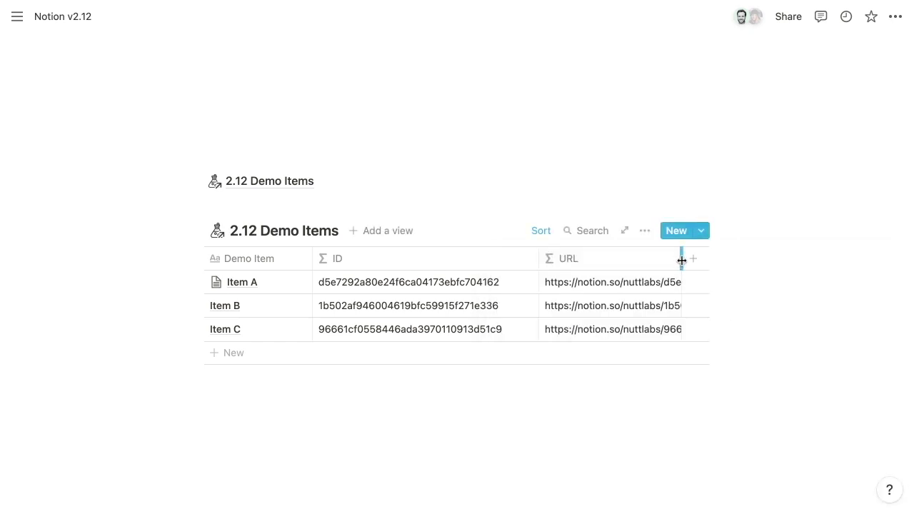
left_click_drag(682, 258, 871, 258)
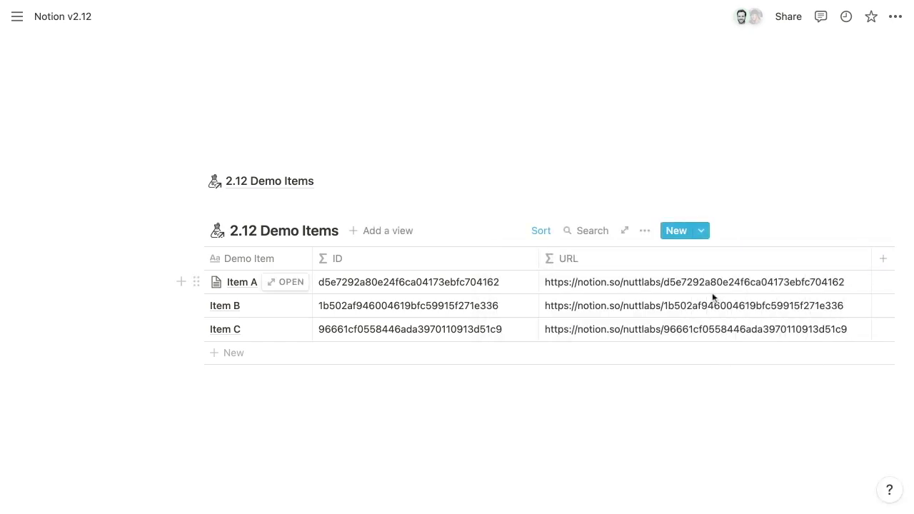